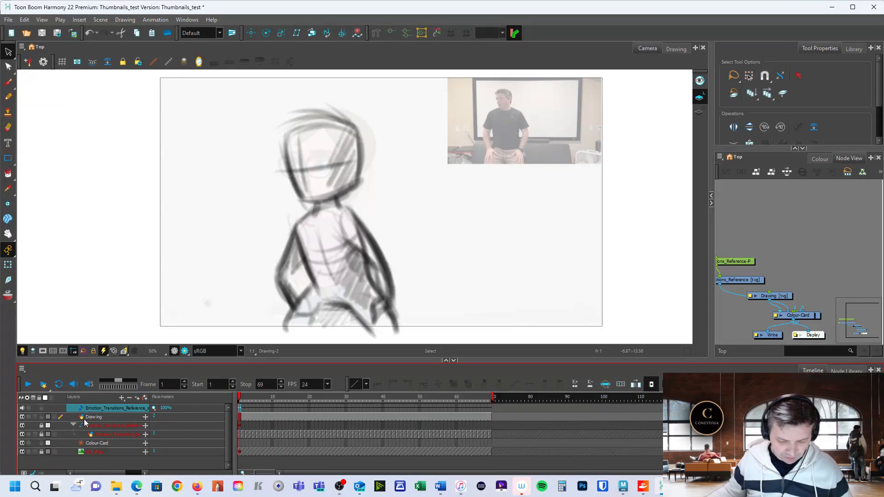
Review the scene's layers one by one, from Drawing and the reference peg and video down to Colour-Card and BG_Pose.
{"action": "left_click", "coordinate": [96, 417]}
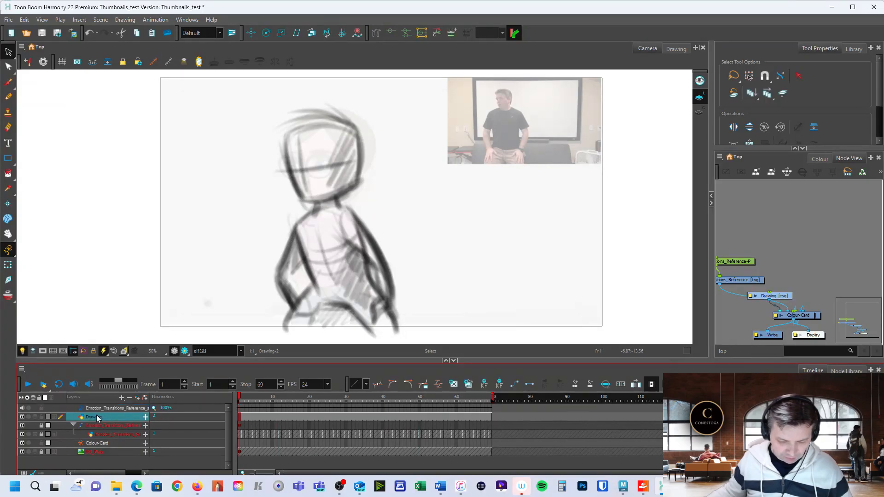
{"action": "left_click", "coordinate": [101, 427]}
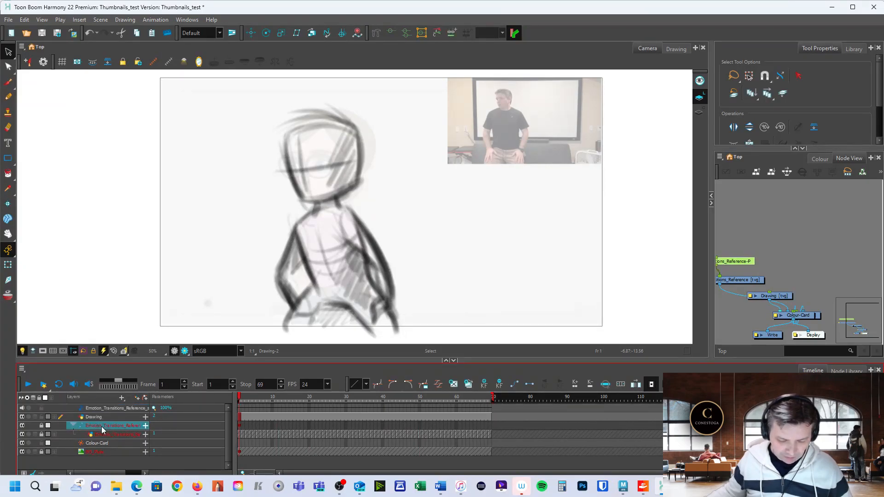
{"action": "left_click", "coordinate": [106, 435]}
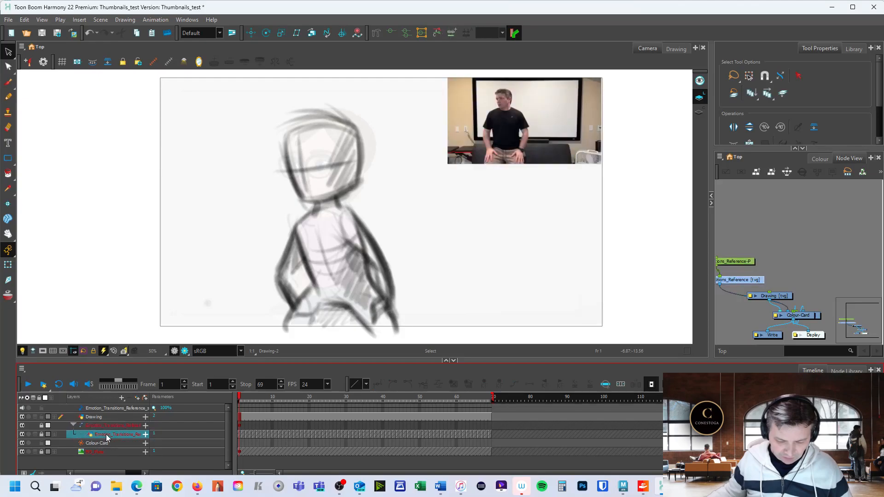
{"action": "left_click", "coordinate": [102, 443]}
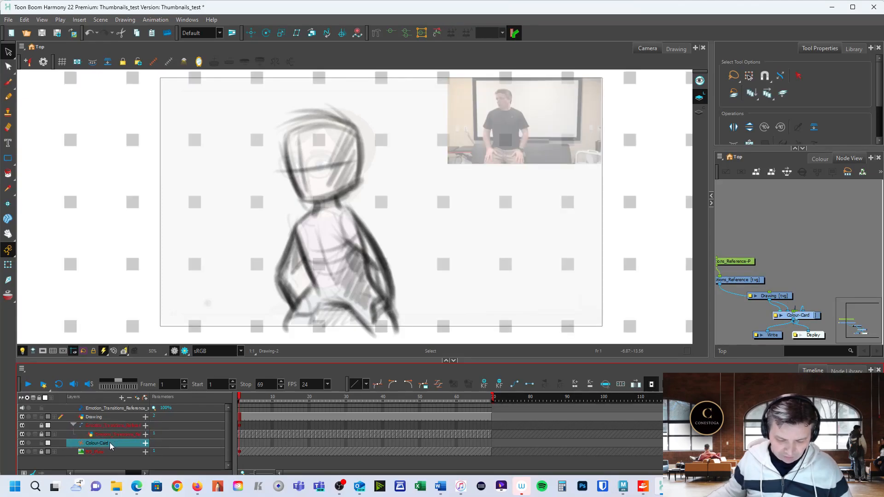
{"action": "left_click", "coordinate": [100, 453]}
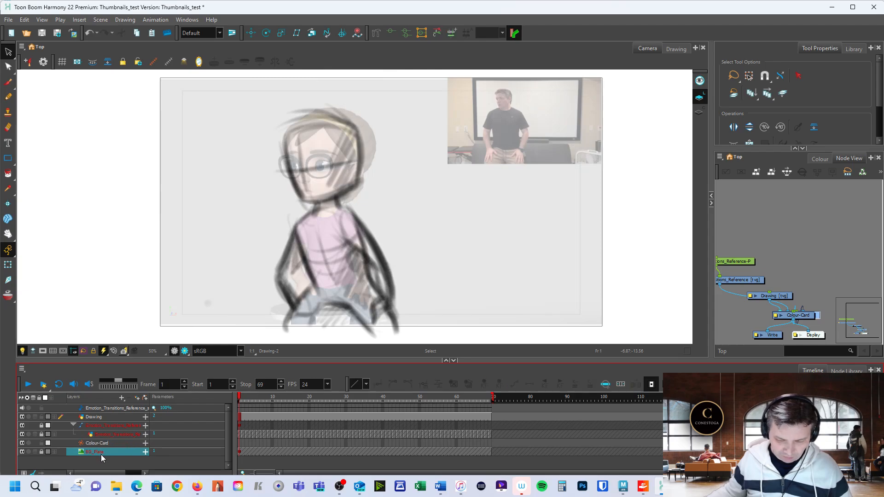
{"action": "left_click", "coordinate": [107, 442]}
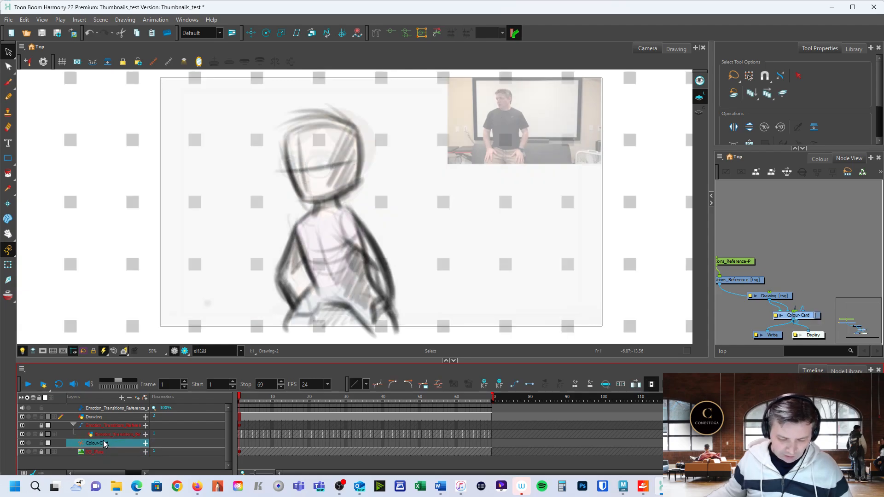
{"action": "left_click", "coordinate": [122, 399]}
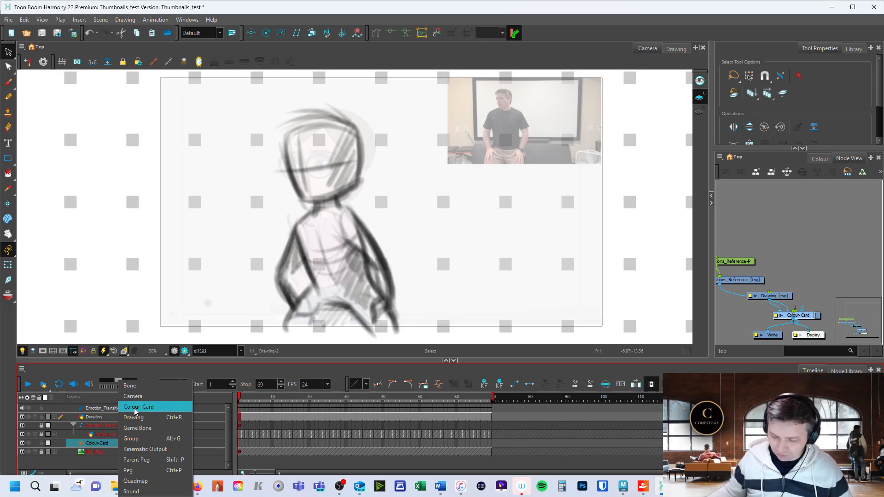
{"action": "left_click", "coordinate": [96, 467]}
{"action": "left_click", "coordinate": [102, 443]}
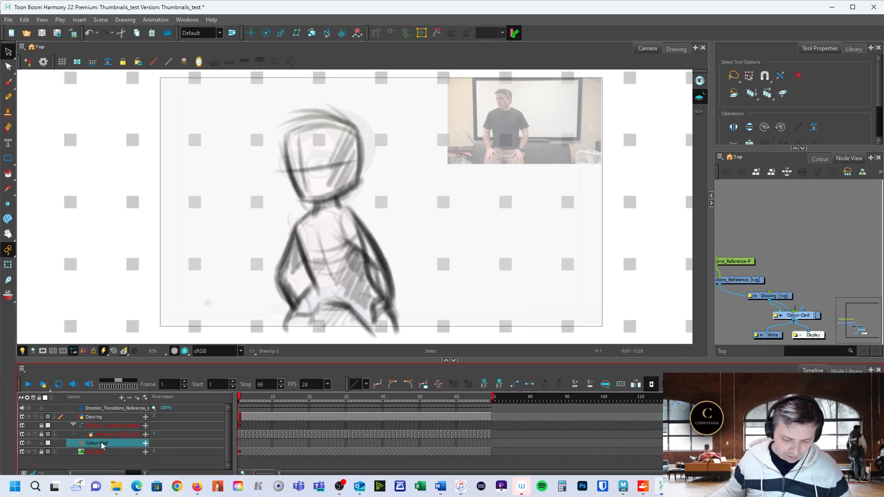
{"action": "mouse_move", "coordinate": [99, 443]}
{"action": "left_mouse_down"}
{"action": "mouse_move", "coordinate": [101, 428]}
{"action": "mouse_move", "coordinate": [98, 455]}
{"action": "mouse_move", "coordinate": [95, 443]}
{"action": "mouse_move", "coordinate": [102, 456]}
{"action": "mouse_move", "coordinate": [104, 443]}
{"action": "left_mouse_up"}
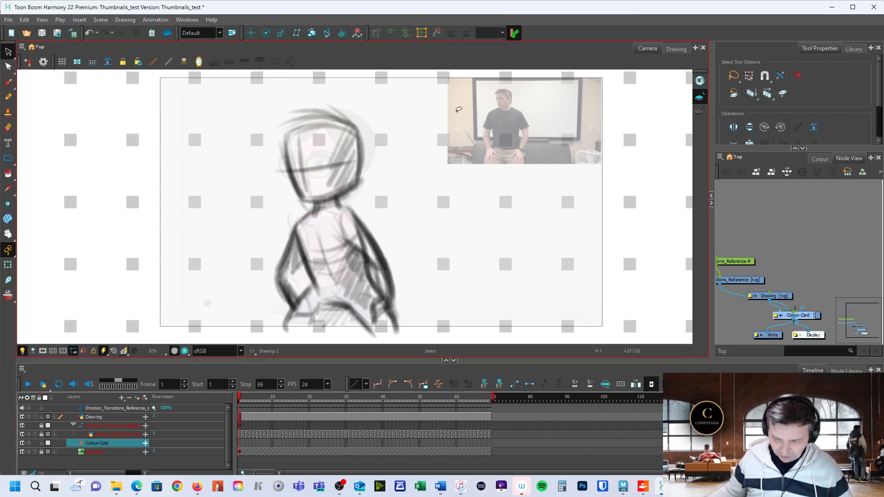
Hide the Emotion_Transitions_Reference video layer and the BG_Pose layer so that only the thumbnail drawings show.
{"action": "left_click", "coordinate": [105, 434]}
{"action": "left_click", "coordinate": [25, 435]}
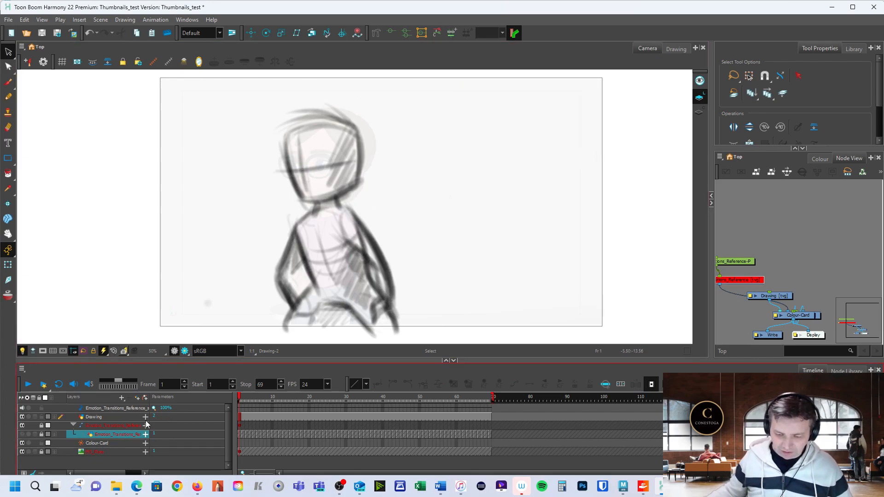
{"action": "left_click", "coordinate": [106, 452]}
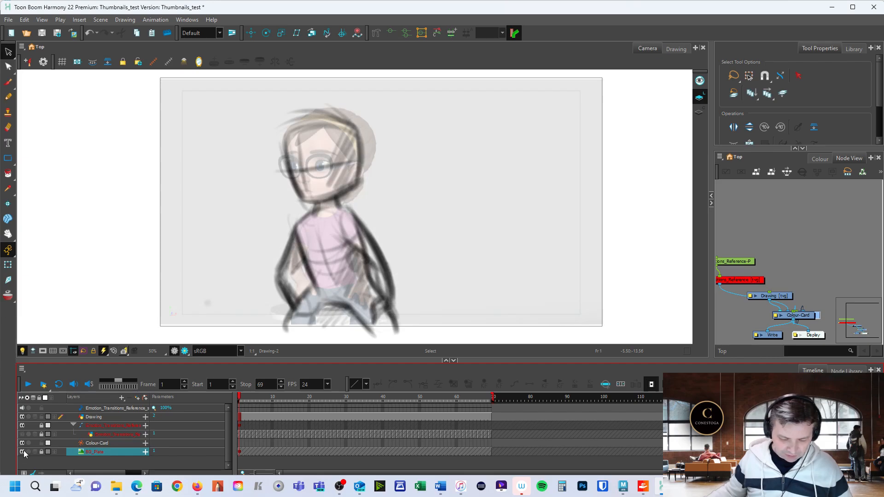
{"action": "left_click", "coordinate": [22, 451]}
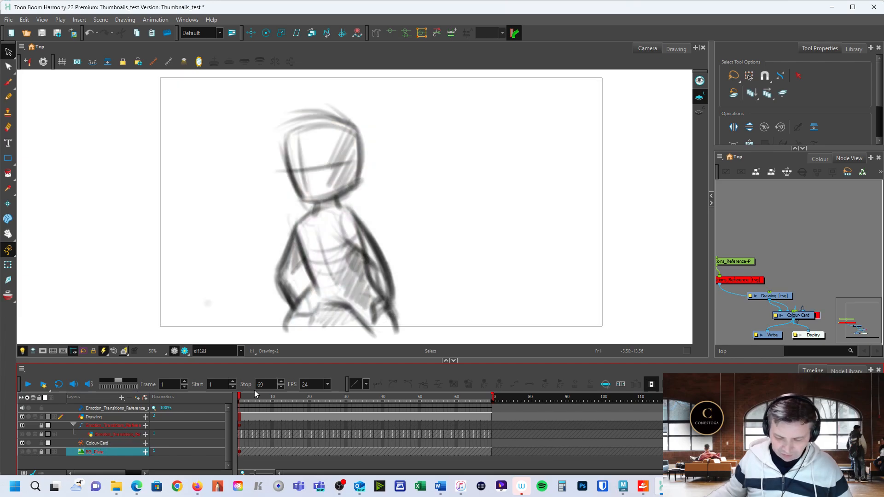
{"action": "mouse_move", "coordinate": [242, 401]}
{"action": "left_mouse_down"}
{"action": "mouse_move", "coordinate": [459, 399]}
{"action": "mouse_move", "coordinate": [239, 402]}
{"action": "left_mouse_up"}
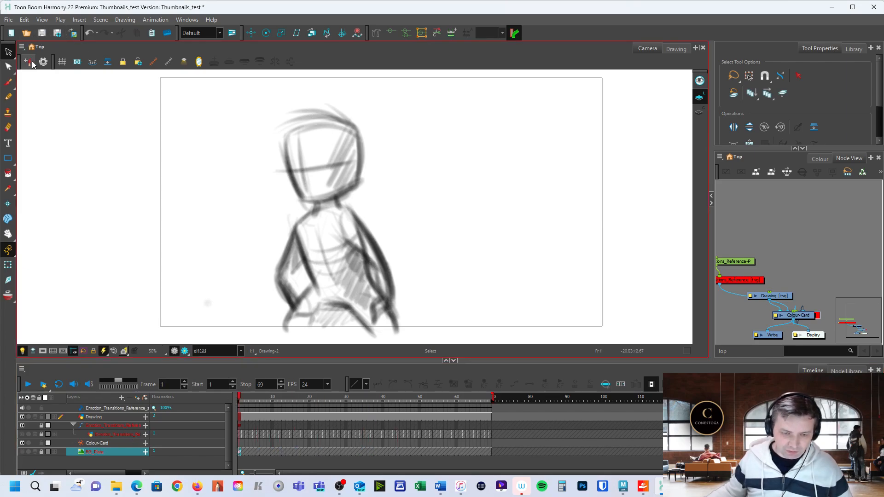
Export frames 1 to 69 from the Display node as a QuickTime movie named thumbnails_02.mov at scene resolution.
{"action": "left_click", "coordinate": [9, 20]}
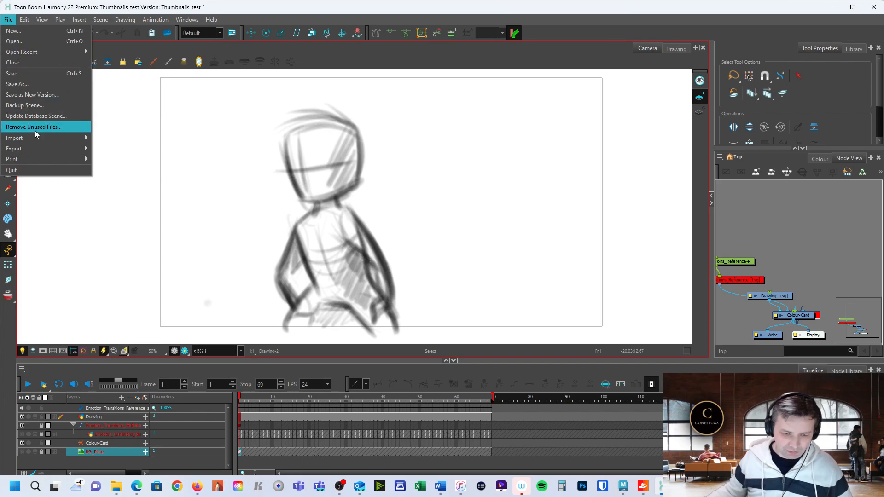
{"action": "mouse_move", "coordinate": [43, 150]}
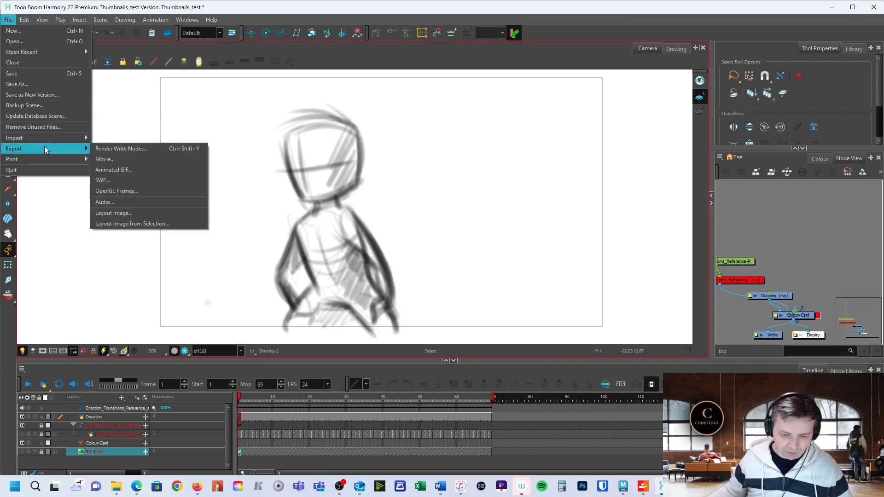
{"action": "left_click", "coordinate": [119, 160]}
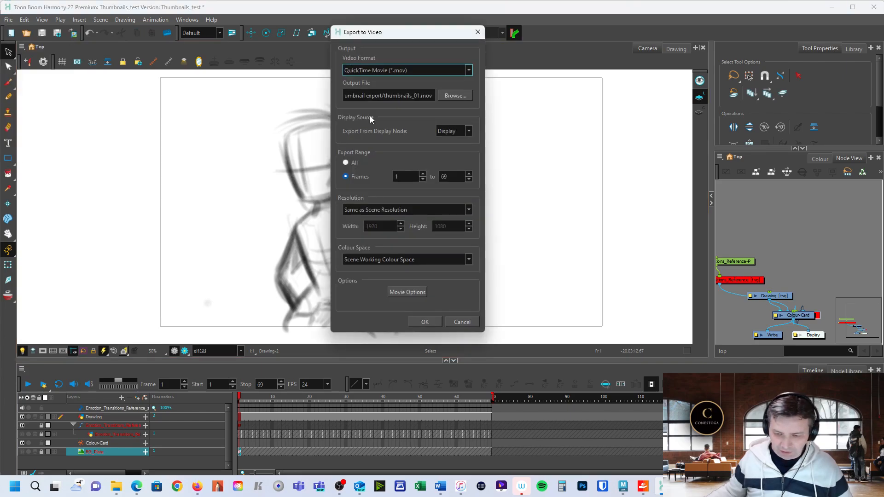
{"action": "left_click", "coordinate": [418, 96]}
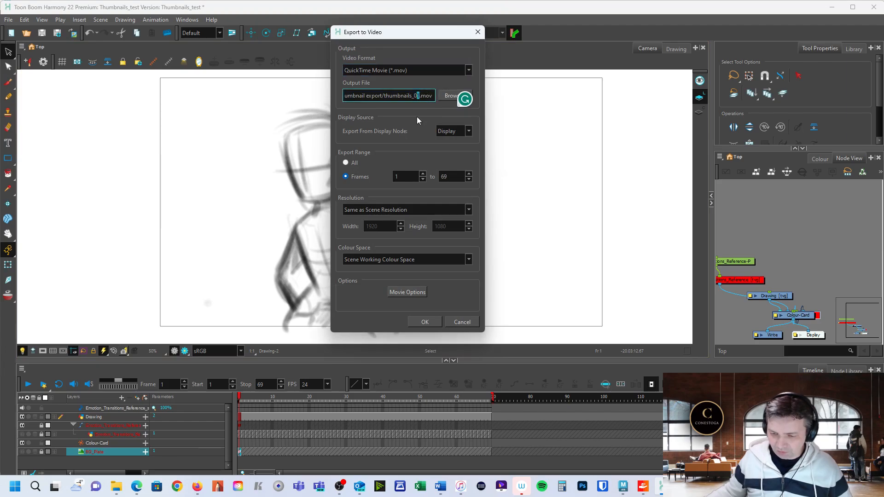
{"action": "type", "text": "2"}
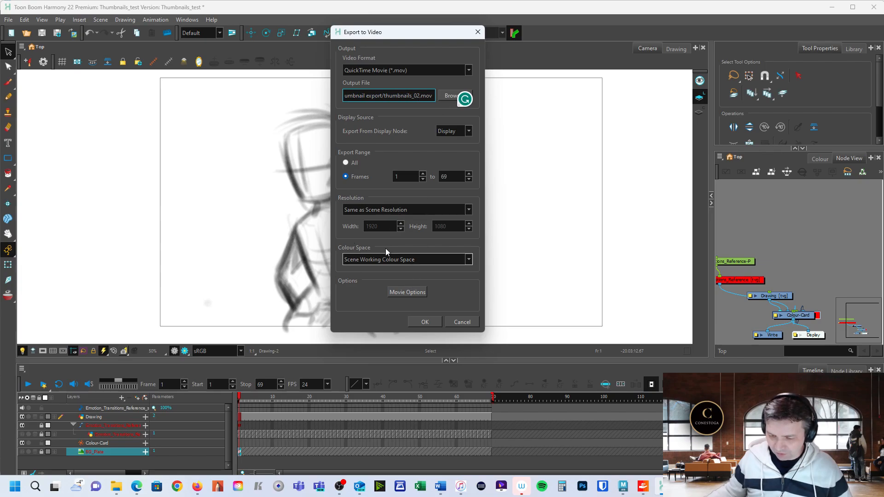
{"action": "left_click", "coordinate": [425, 321]}
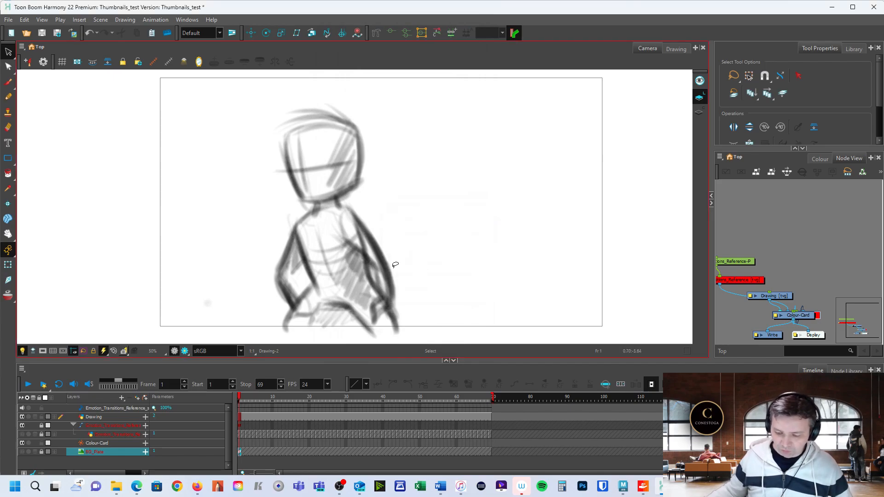
Open the exported thumbnails_02.mov in the movie player, scrub through its frames to check them, and close the player.
{"action": "left_click", "coordinate": [117, 487]}
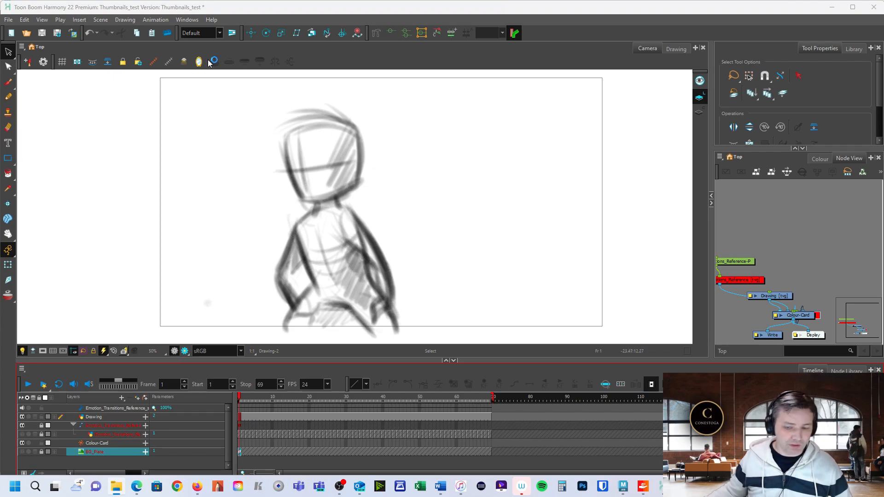
{"action": "left_click_drag", "start_coordinate": [295, 496], "coordinate": [560, 1]}
{"action": "left_click_drag", "start_coordinate": [368, 453], "coordinate": [292, 481]}
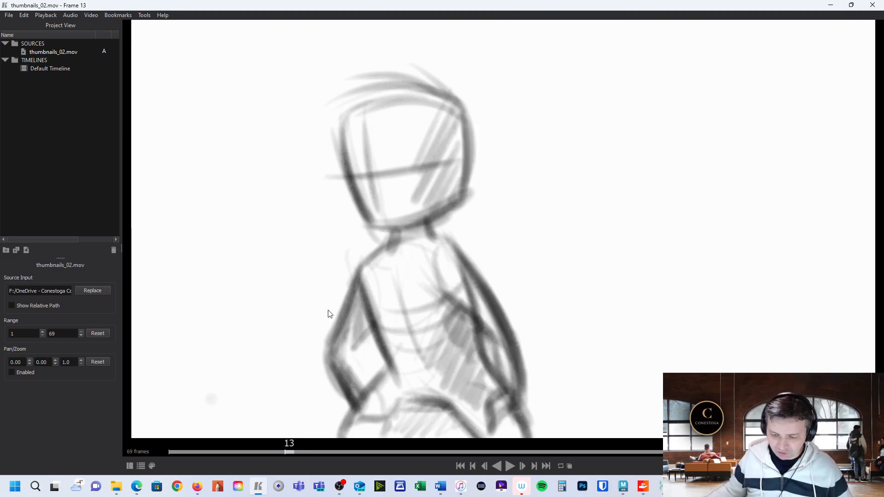
{"action": "left_click", "coordinate": [872, 4]}
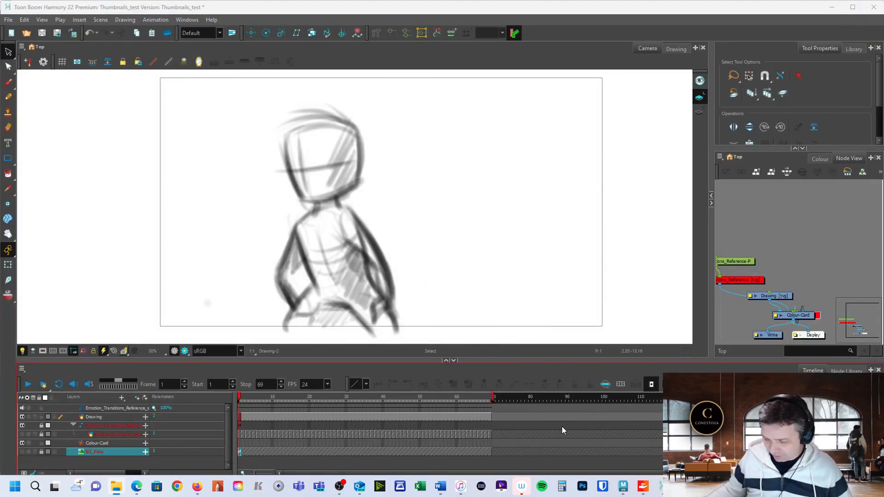
Switch to Maya and import thumbnails_02.mov from the thumbnail export folder as a movie image plane for ShotCam.
{"action": "left_click", "coordinate": [622, 485]}
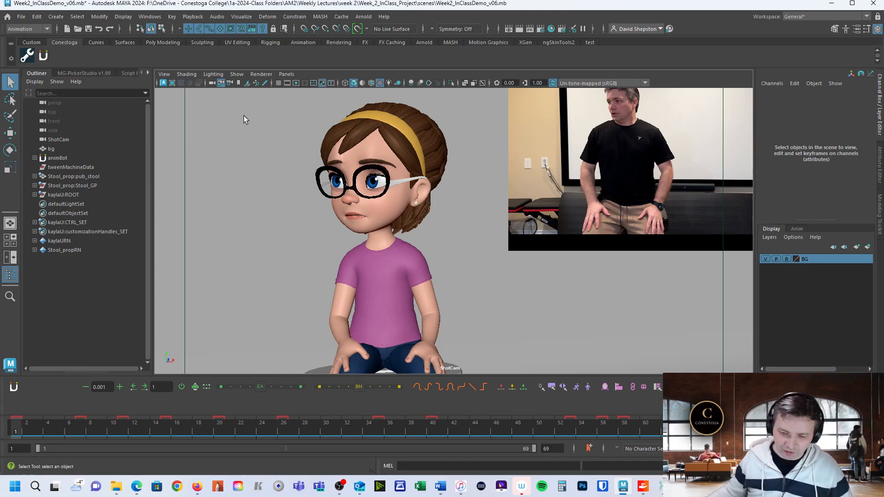
{"action": "left_click", "coordinate": [235, 74]}
{"action": "mouse_move", "coordinate": [216, 79]}
{"action": "left_click", "coordinate": [164, 75]}
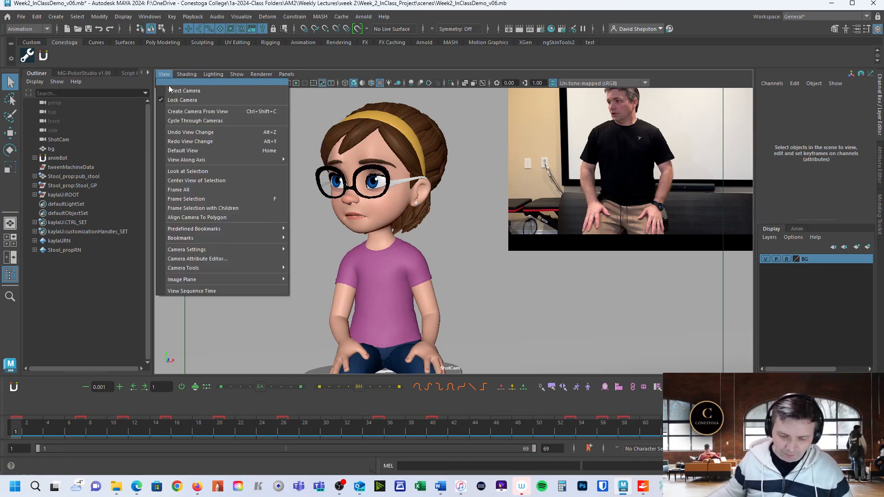
{"action": "mouse_move", "coordinate": [216, 278]}
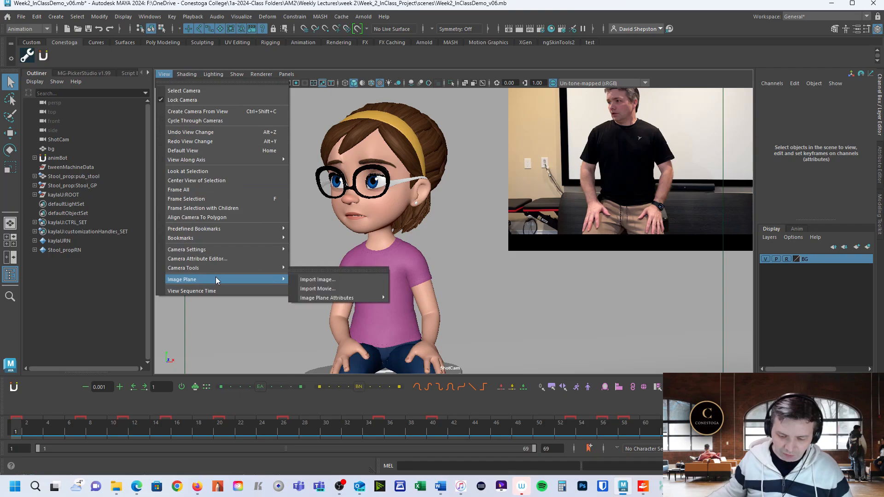
{"action": "left_click", "coordinate": [312, 290]}
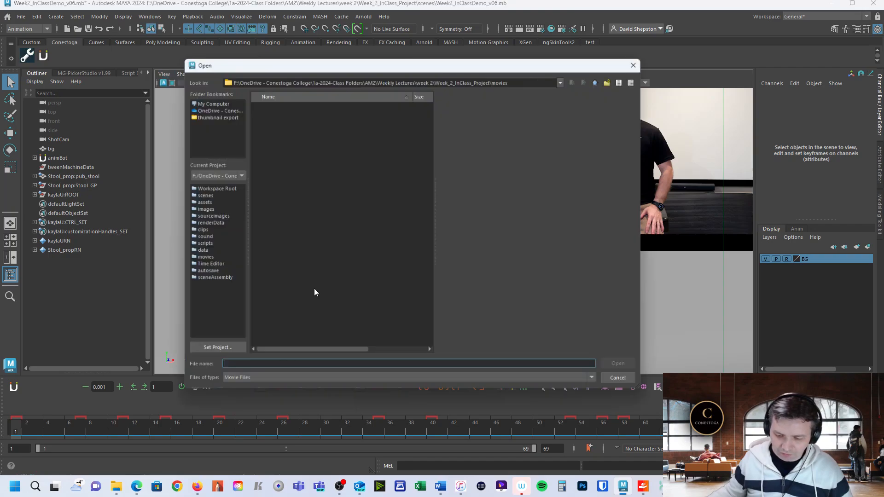
{"action": "left_click", "coordinate": [226, 116]}
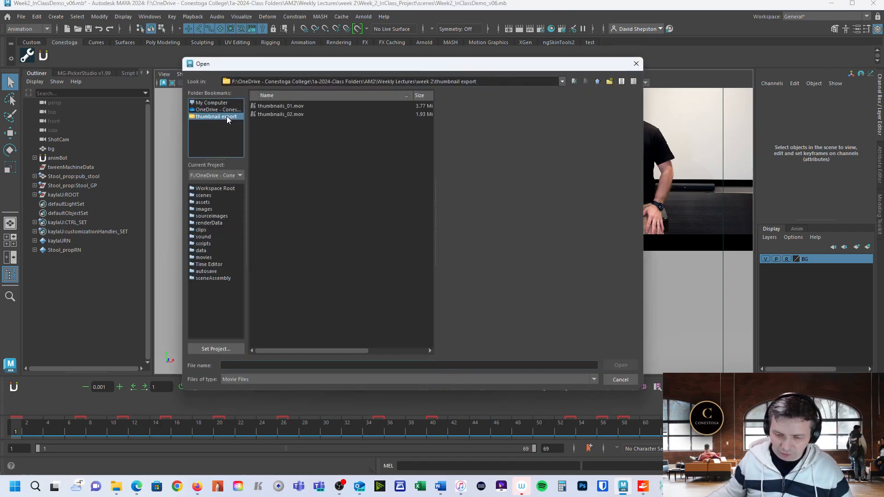
{"action": "left_click", "coordinate": [275, 114]}
{"action": "left_click", "coordinate": [610, 365]}
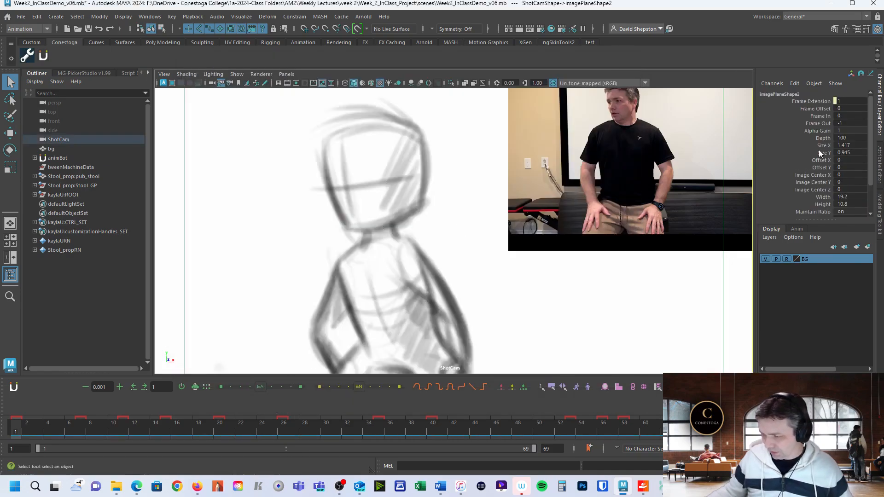
Scale the thumbnail image plane to Size X 0.697 and Size Y 0.225, and place it at Offset X -0.51 and Offset Y 0.22.
{"action": "left_click_drag", "start_coordinate": [820, 153], "coordinate": [820, 146]}
{"action": "middle_click_drag", "start_coordinate": [555, 279], "coordinate": [520, 285]}
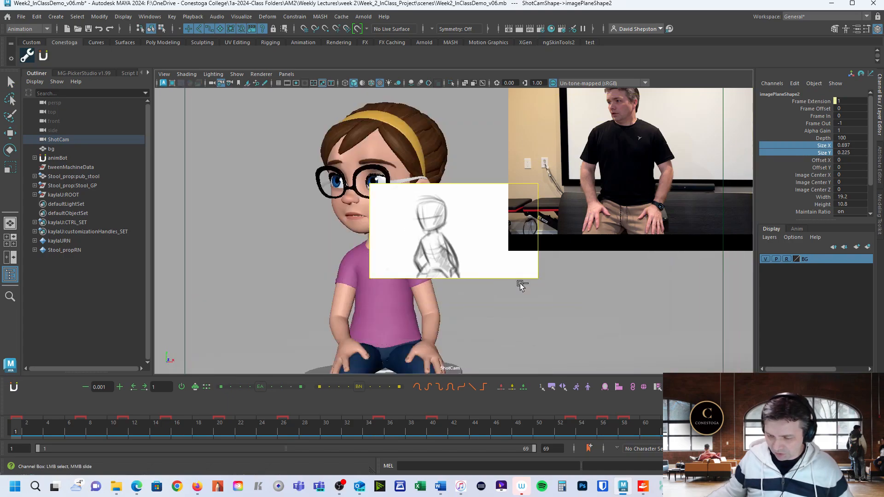
{"action": "left_click", "coordinate": [815, 160]}
{"action": "middle_click_drag", "start_coordinate": [611, 277], "coordinate": [576, 279]}
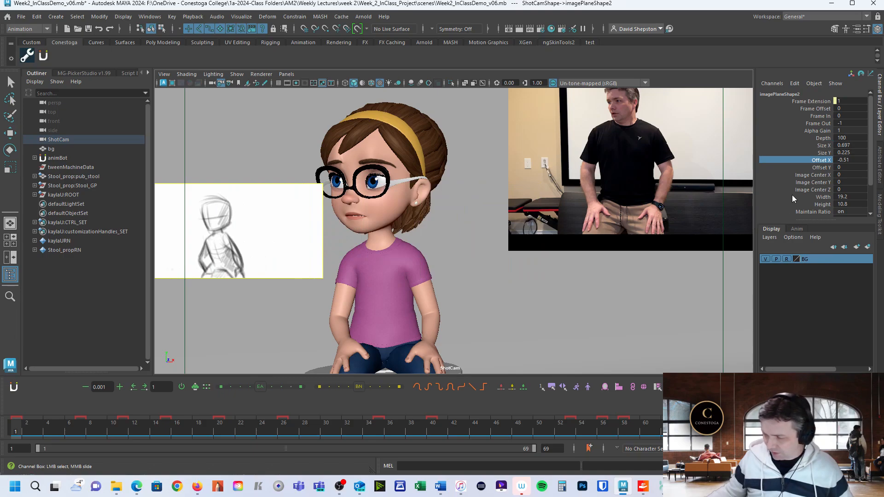
{"action": "left_click", "coordinate": [817, 168]}
{"action": "middle_click_drag", "start_coordinate": [524, 328], "coordinate": [533, 324]}
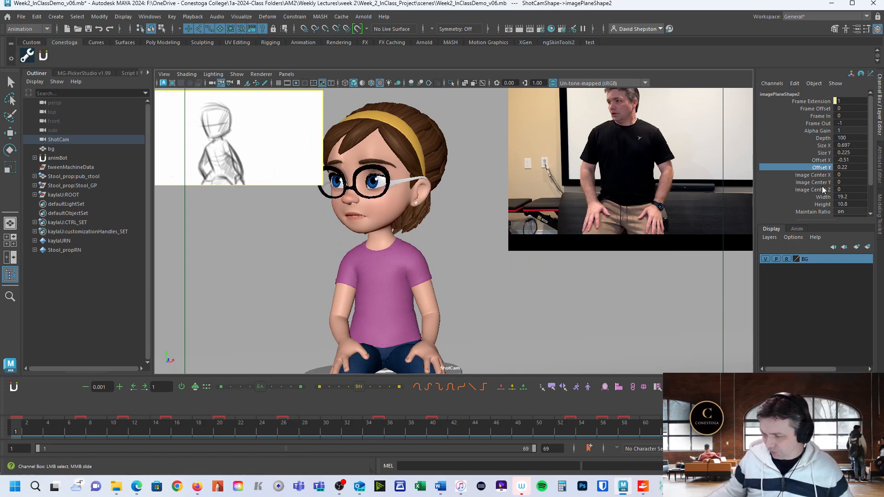
Set the thumbnail image plane's Depth to 200 so that it sits behind the character.
{"action": "scroll", "coordinate": [838, 177], "scroll_direction": "down", "scroll_amount": 2}
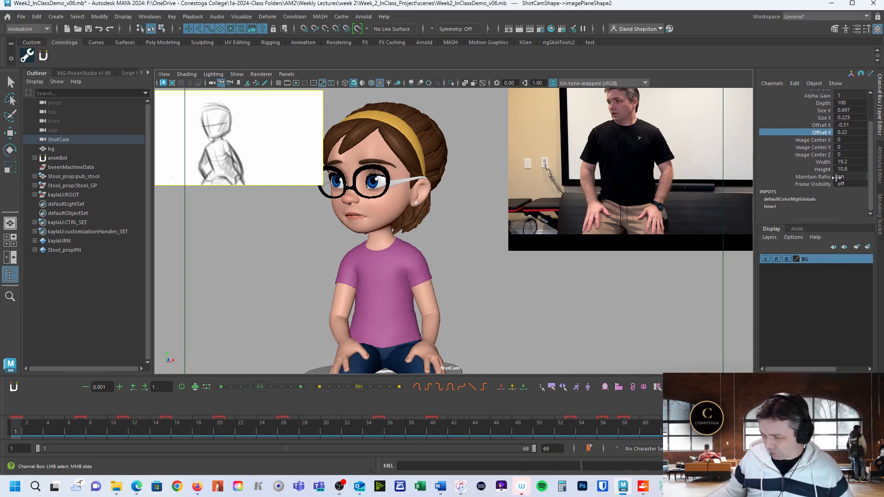
{"action": "scroll", "coordinate": [840, 158], "scroll_direction": "up", "scroll_amount": 1}
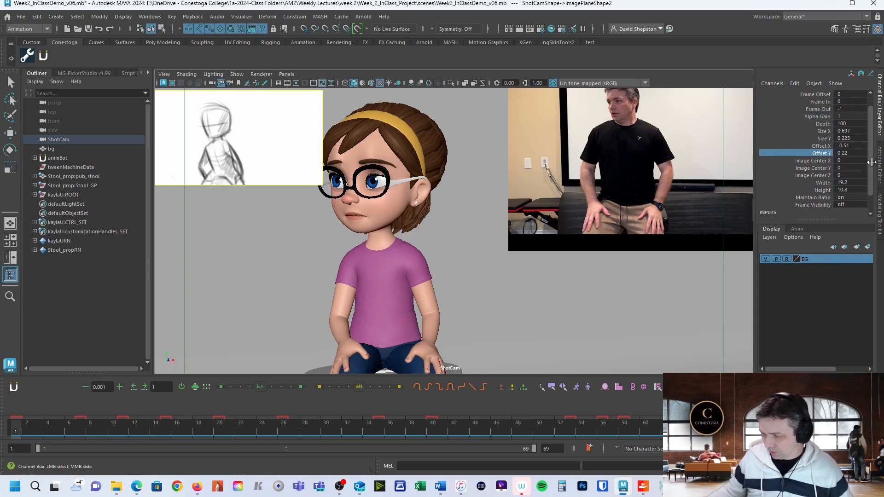
{"action": "scroll", "coordinate": [847, 130], "scroll_direction": "up", "scroll_amount": 2}
{"action": "double_click", "coordinate": [847, 130]}
{"action": "type", "text": "200"}
{"action": "key", "text": "Return"}
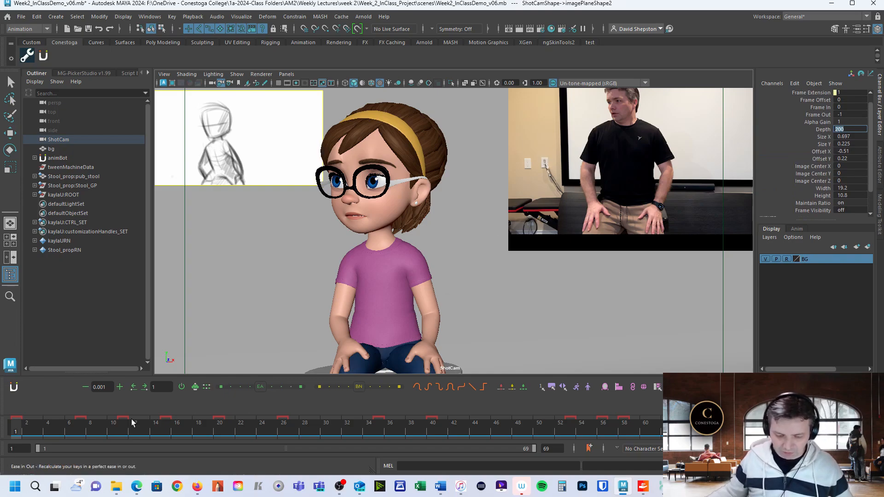
{"action": "left_click_drag", "start_coordinate": [59, 427], "coordinate": [0, 442]}
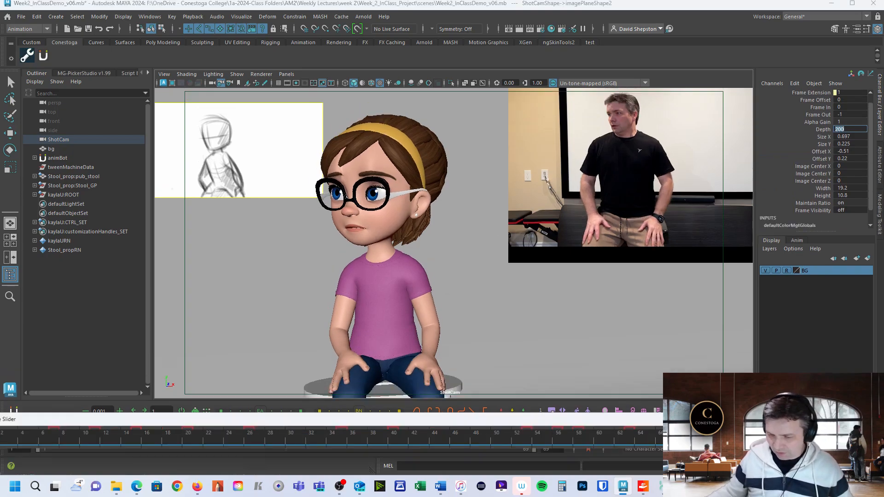
Dock the floating Time Slider back beneath the viewport and scrub through the shot to check the thumbnail movie.
{"action": "left_click_drag", "start_coordinate": [235, 421], "coordinate": [342, 429]}
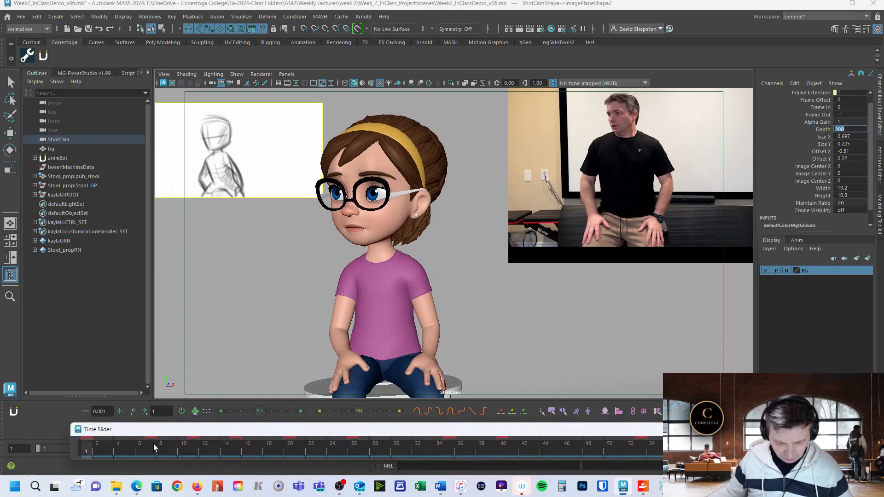
{"action": "left_click_drag", "start_coordinate": [136, 430], "coordinate": [107, 441]}
{"action": "left_click", "coordinate": [25, 432]}
{"action": "left_click_drag", "start_coordinate": [26, 433], "coordinate": [433, 432]}
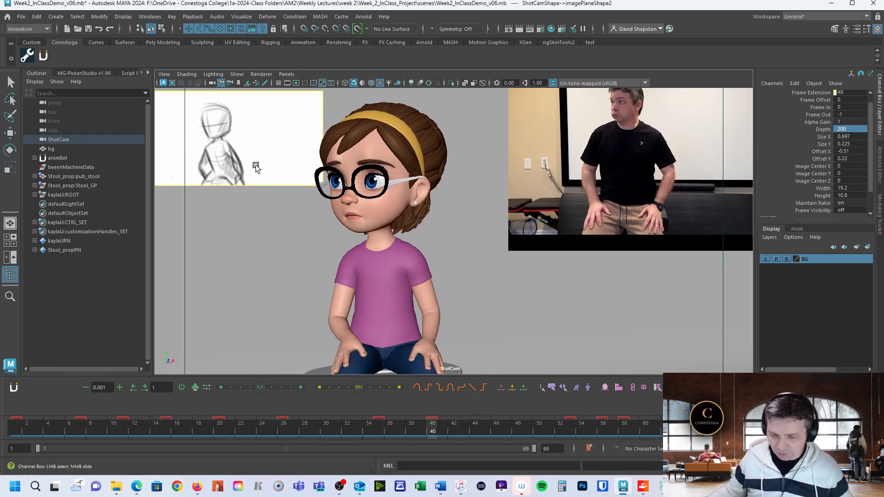
{"action": "left_click_drag", "start_coordinate": [432, 433], "coordinate": [294, 433]}
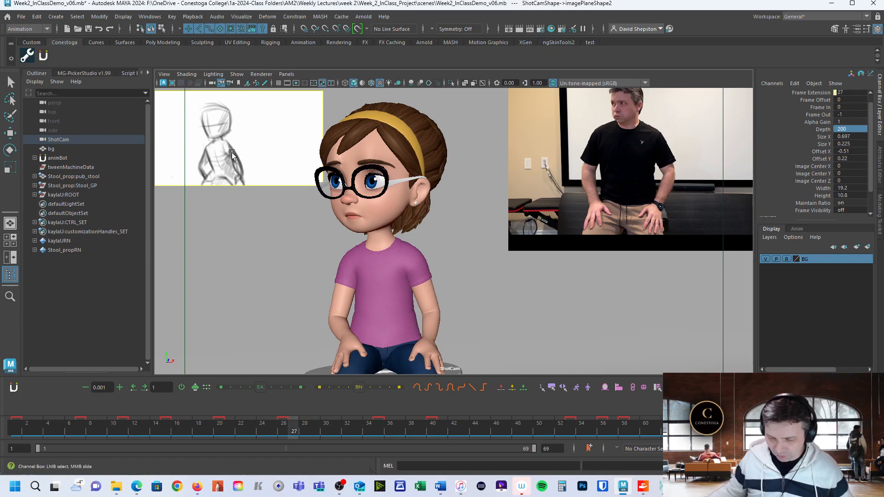
Inspect the thumbnail image plane's attributes, examining its Image Name and Image Number while scrubbing the timeline.
{"action": "left_click", "coordinate": [235, 140]}
{"action": "key", "text": "ctrl+a"}
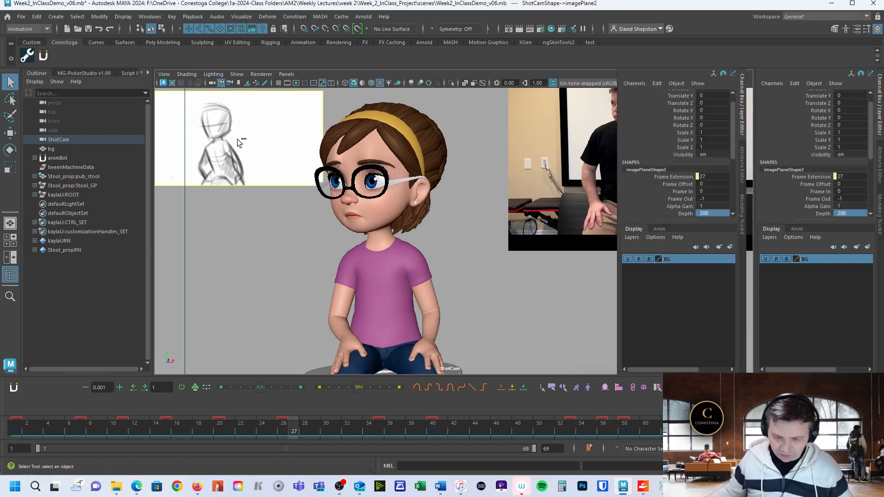
{"action": "scroll", "coordinate": [689, 248], "scroll_direction": "down", "scroll_amount": 2}
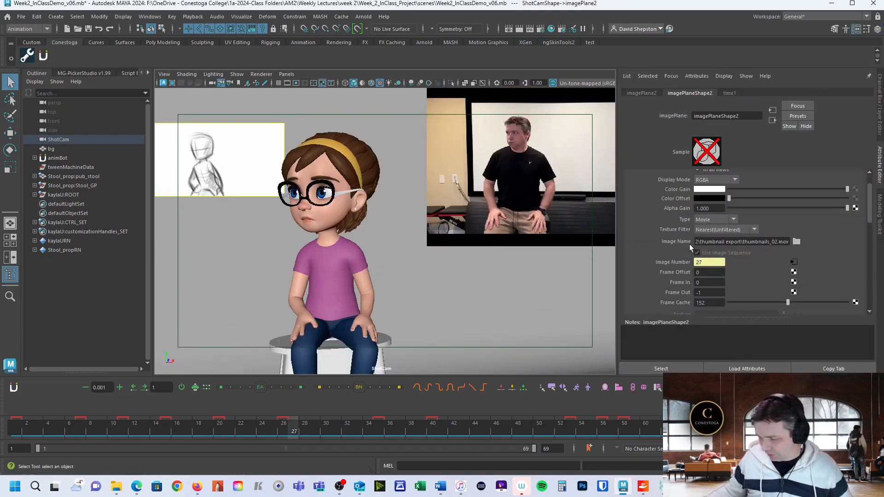
{"action": "left_click_drag", "start_coordinate": [868, 214], "coordinate": [867, 226]}
{"action": "scroll", "coordinate": [850, 227], "scroll_direction": "up", "scroll_amount": 2}
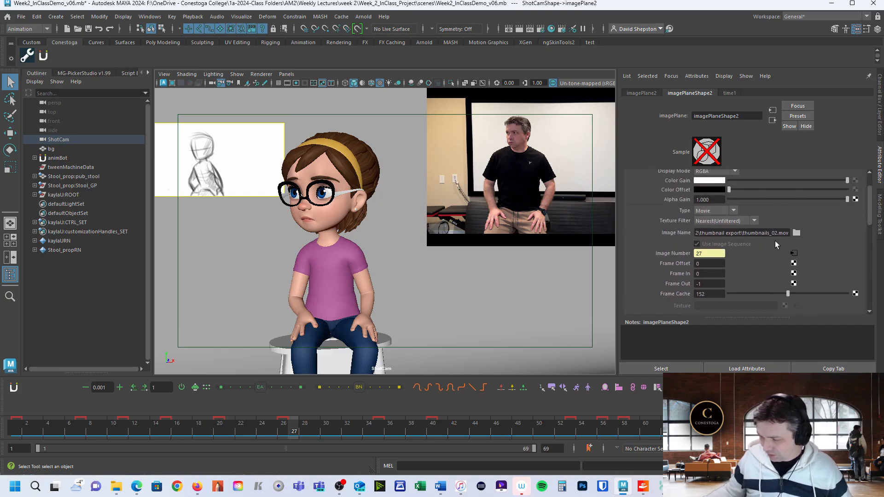
{"action": "left_click_drag", "start_coordinate": [480, 428], "coordinate": [358, 423]}
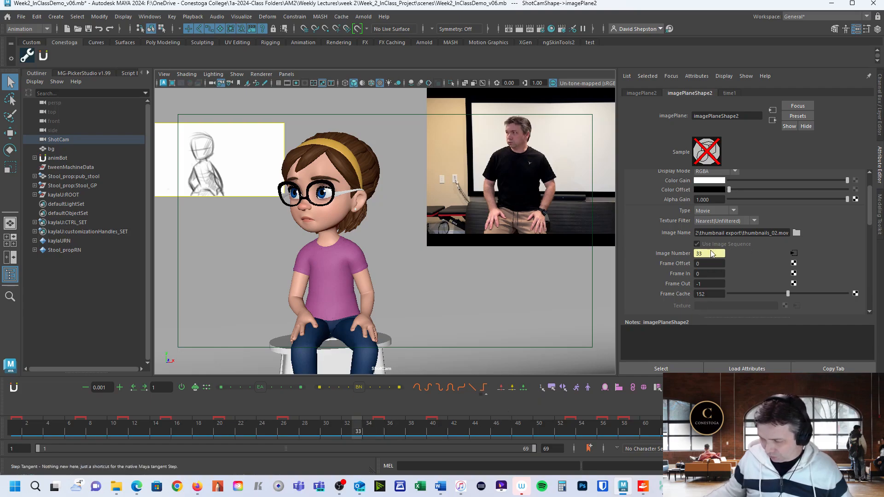
{"action": "left_click_drag", "start_coordinate": [362, 428], "coordinate": [82, 421]}
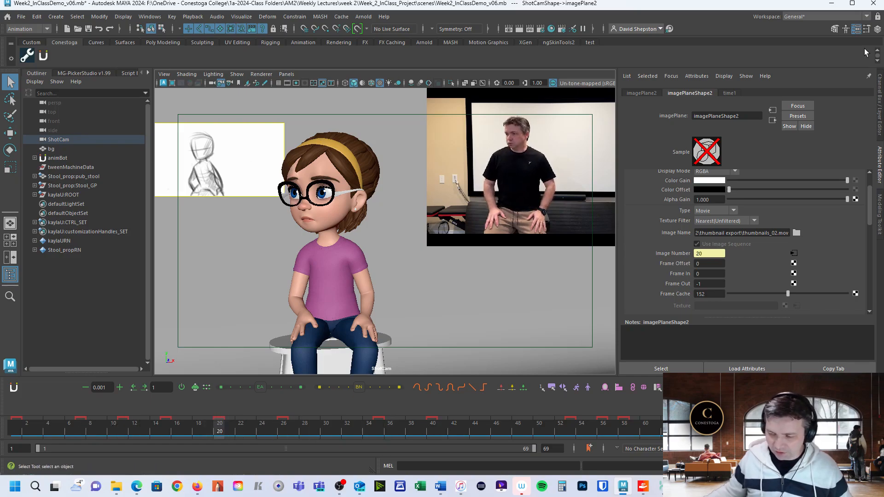
Enlarge the thumbnail image plane to Size X 0.807 and Size Y 0.335, and scrub to frame 40.
{"action": "left_click", "coordinate": [880, 84]}
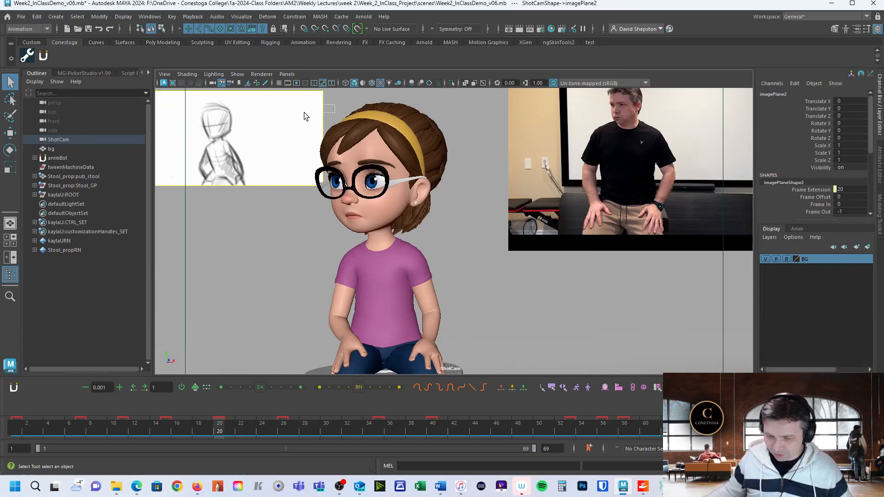
{"action": "scroll", "coordinate": [873, 134], "scroll_direction": "down", "scroll_amount": 5}
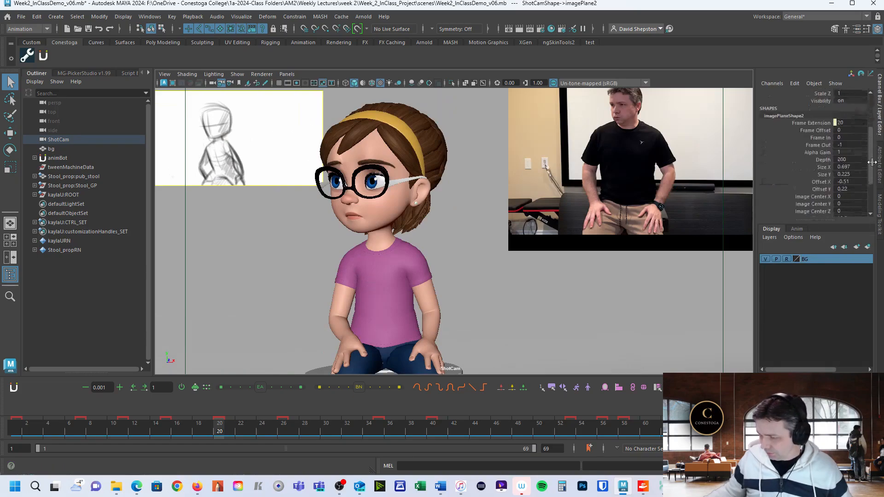
{"action": "left_click_drag", "start_coordinate": [819, 157], "coordinate": [820, 165]}
{"action": "middle_click_drag", "start_coordinate": [545, 249], "coordinate": [555, 249]}
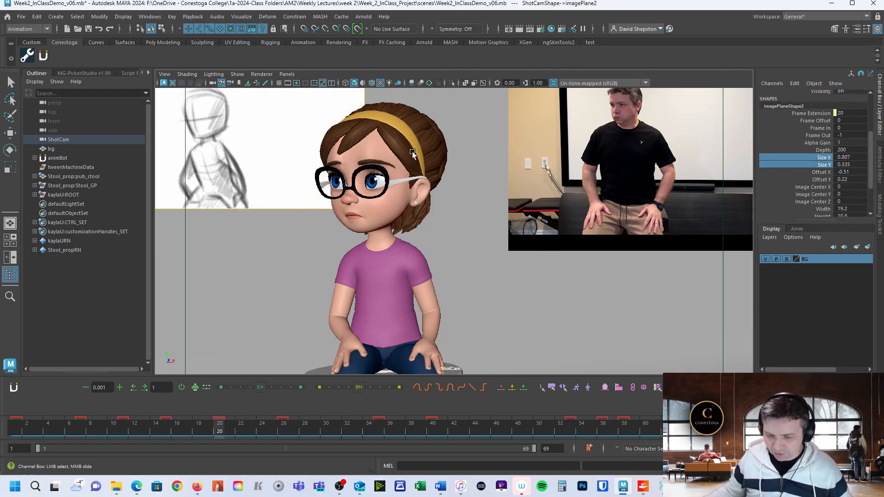
{"action": "left_click_drag", "start_coordinate": [291, 424], "coordinate": [432, 435]}
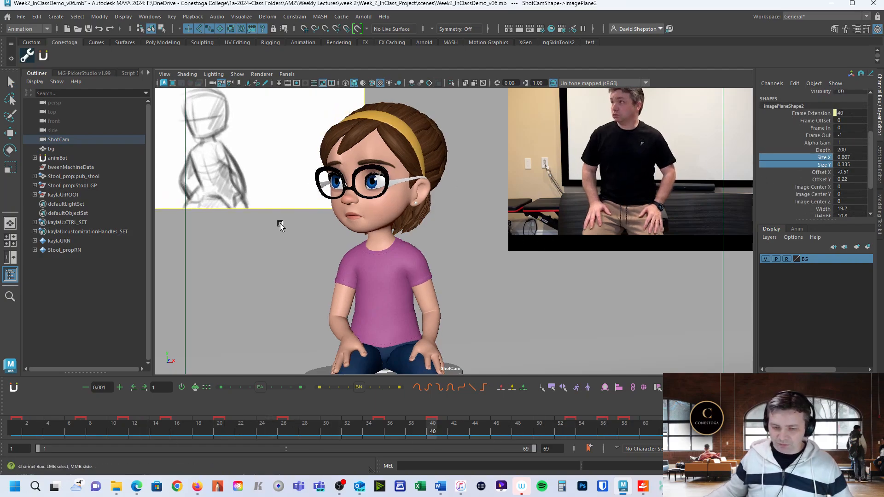
Reposition the thumbnail image plane to Offset X -0.45 and Offset Y 0.18, and scrub to frame 18.
{"action": "left_click", "coordinate": [818, 173]}
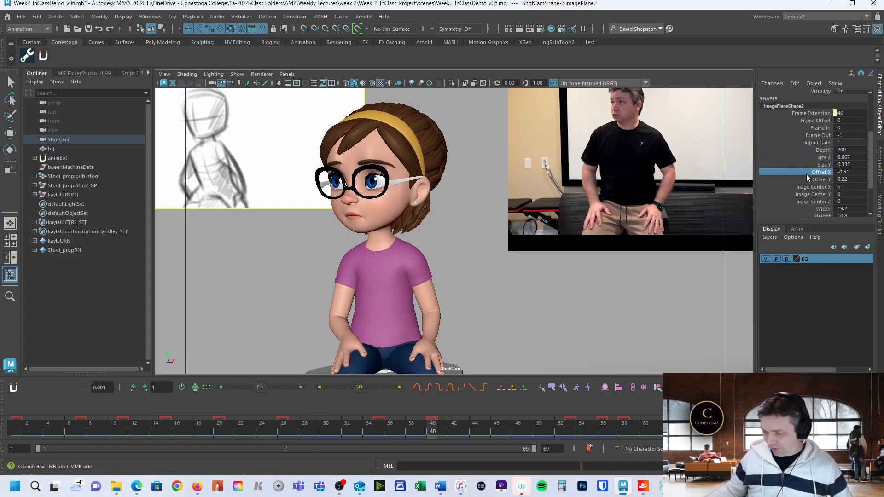
{"action": "mouse_move", "coordinate": [654, 201]}
{"action": "middle_mouse_down"}
{"action": "mouse_move", "coordinate": [645, 201]}
{"action": "mouse_move", "coordinate": [676, 198]}
{"action": "middle_mouse_up"}
{"action": "left_click", "coordinate": [819, 172]}
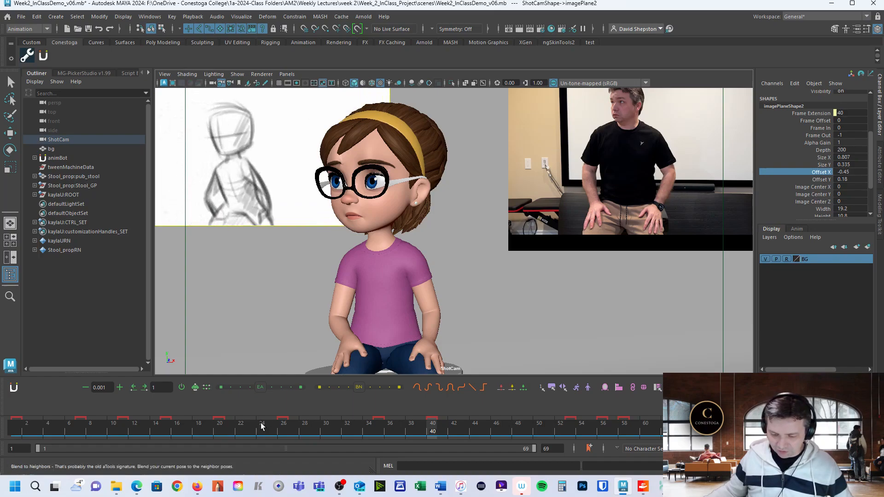
{"action": "mouse_move", "coordinate": [16, 423]}
{"action": "left_mouse_down"}
{"action": "mouse_move", "coordinate": [516, 432]}
{"action": "mouse_move", "coordinate": [55, 407]}
{"action": "mouse_move", "coordinate": [251, 420]}
{"action": "mouse_move", "coordinate": [198, 422]}
{"action": "left_mouse_up"}
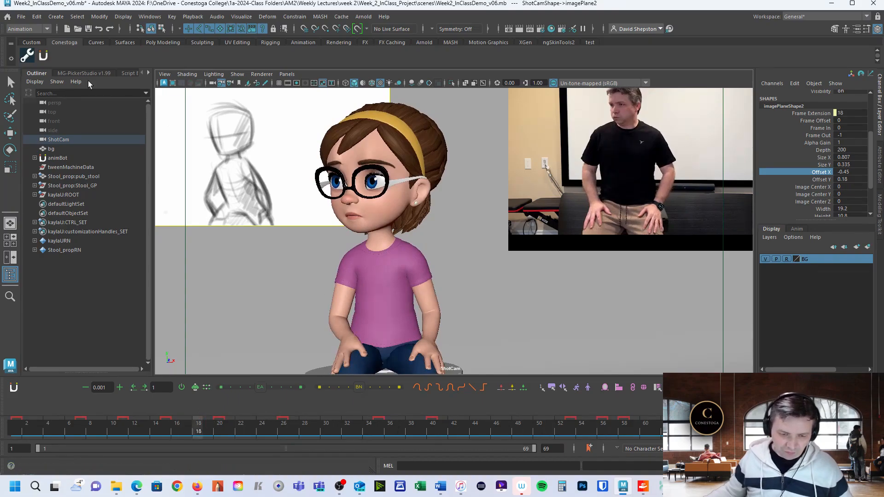
Open the Playblast Submission Tool from the Conestoga toolset and choose ShotCam as its camera.
{"action": "left_click", "coordinate": [28, 58]}
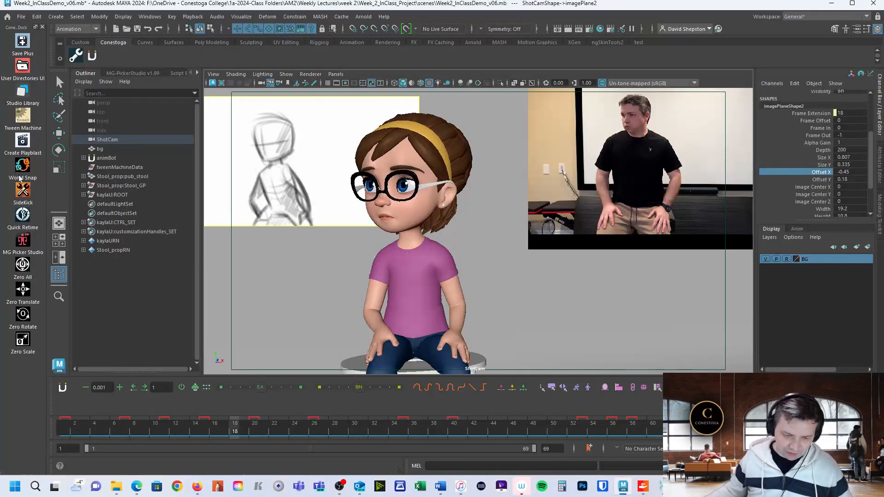
{"action": "left_click", "coordinate": [23, 147]}
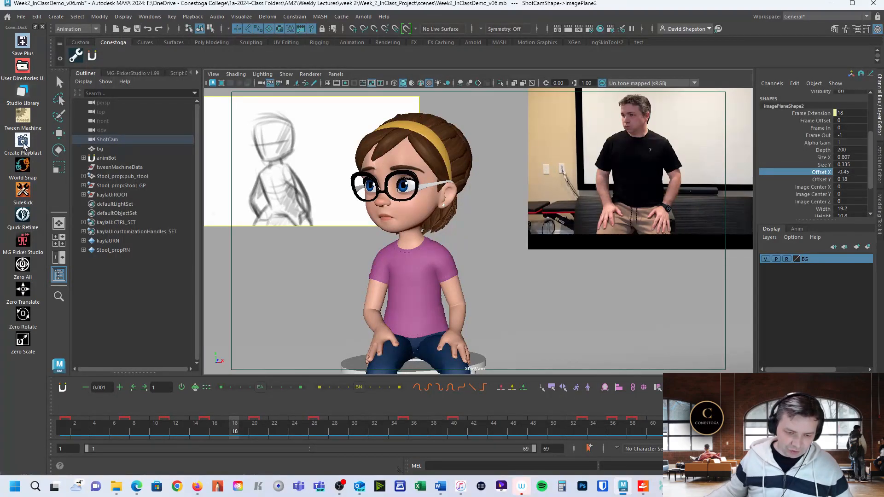
{"action": "left_click_drag", "start_coordinate": [338, 161], "coordinate": [305, 132]}
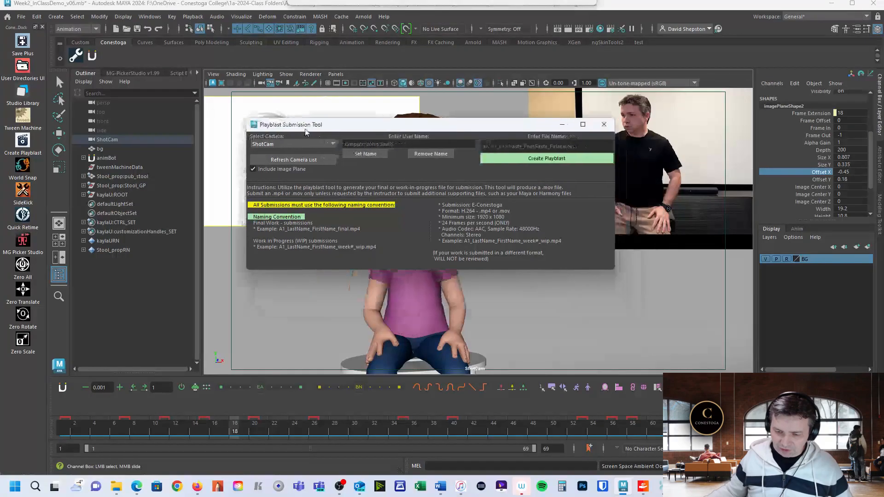
{"action": "left_click", "coordinate": [278, 146]}
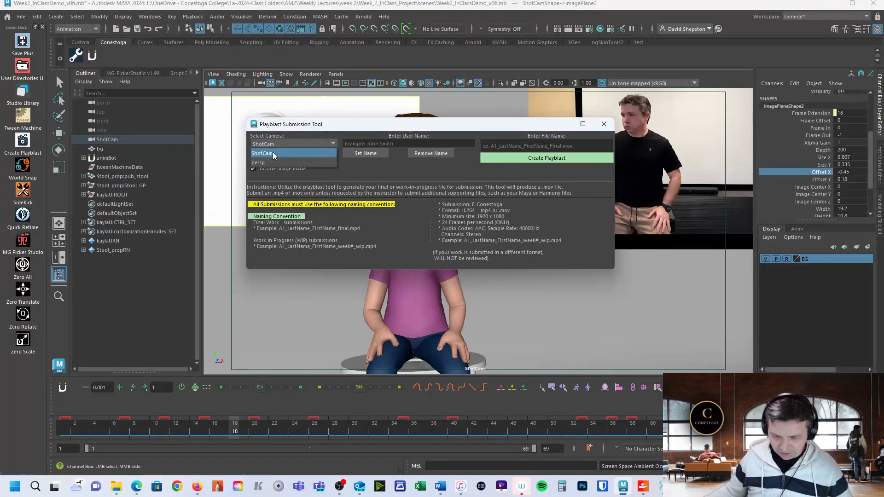
{"action": "left_click", "coordinate": [273, 153]}
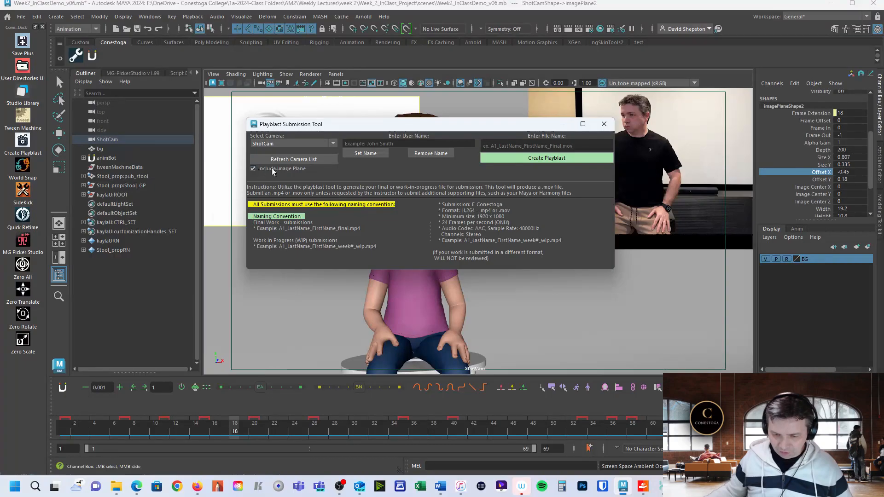
Enter the animator's full name as the user name for the playblast.
{"action": "left_click", "coordinate": [368, 144]}
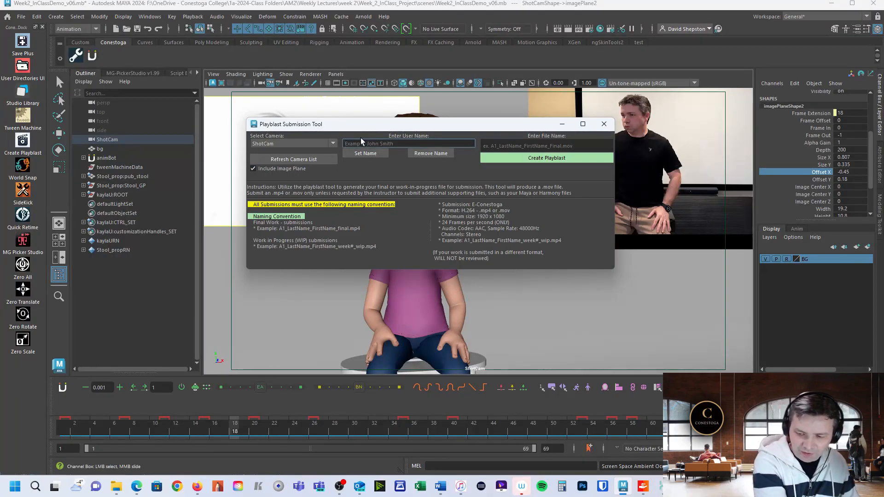
{"action": "type", "text": "David She"}
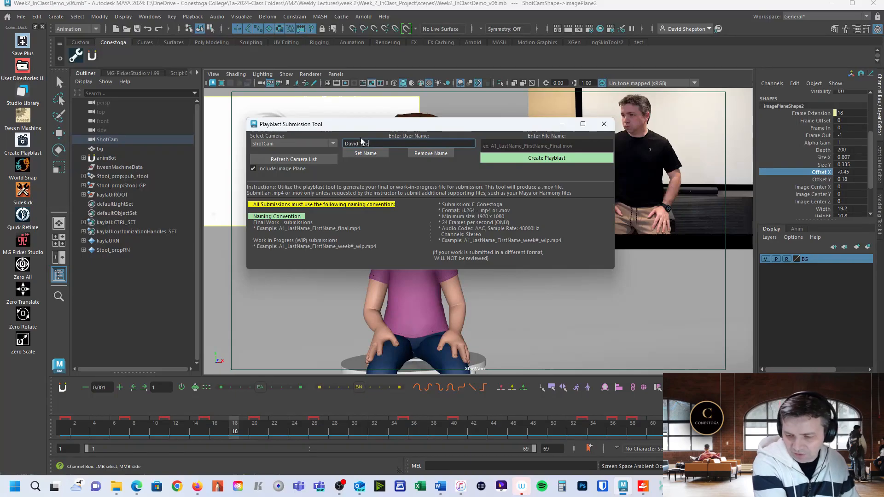
{"action": "type", "text": "pstone"}
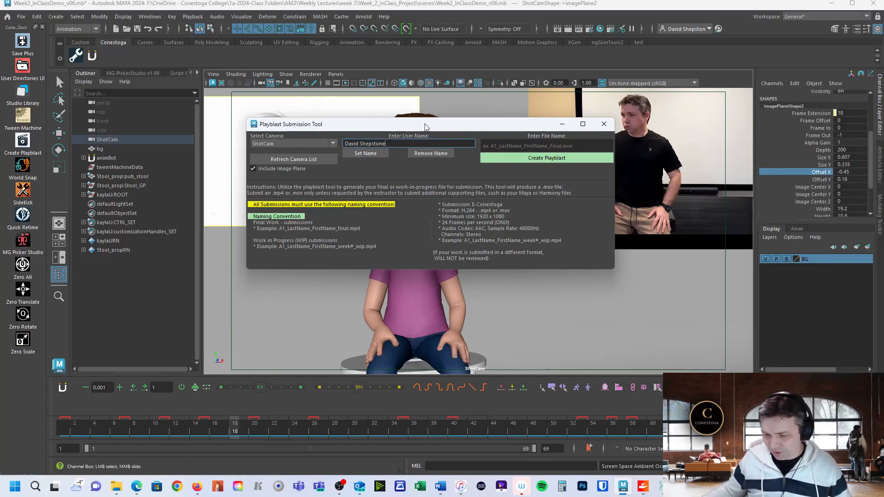
Name the playblast file following the A1_LastName_FirstName_Final convention and create the playblast.
{"action": "left_click_drag", "start_coordinate": [425, 124], "coordinate": [425, 133]}
{"action": "left_click", "coordinate": [506, 155]}
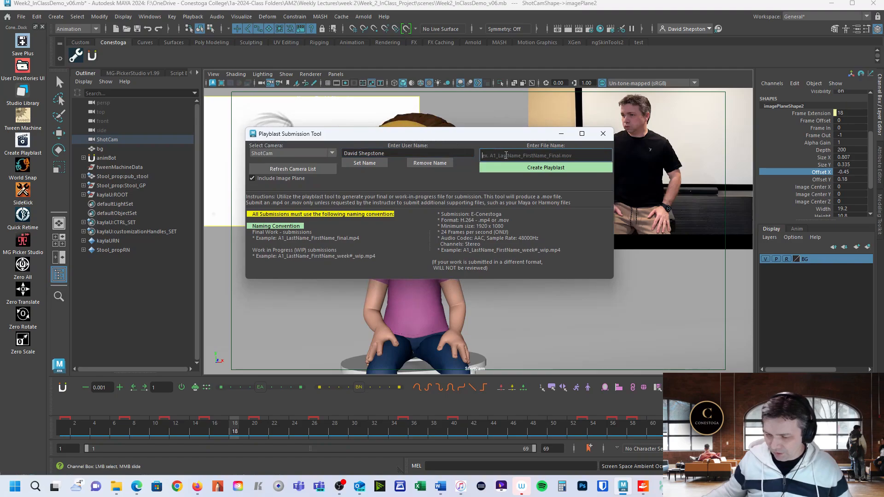
{"action": "type", "text": "A1_"}
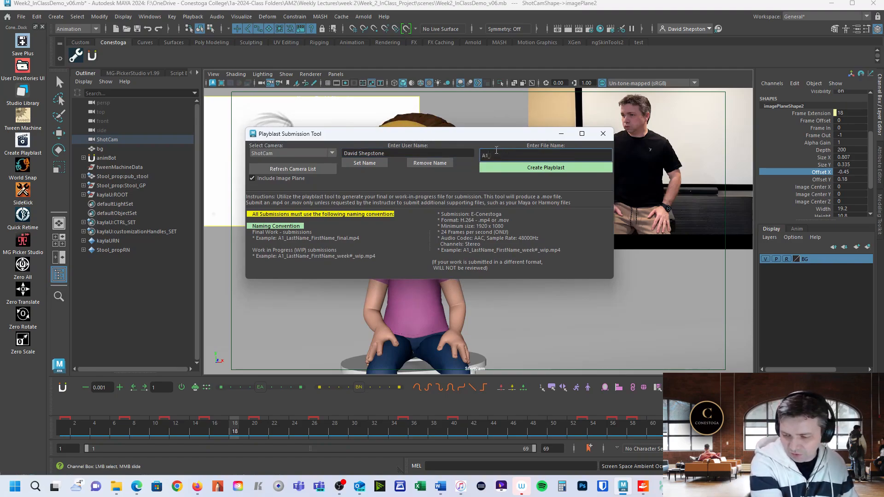
{"action": "type", "text": "Shepstone_David_Final"}
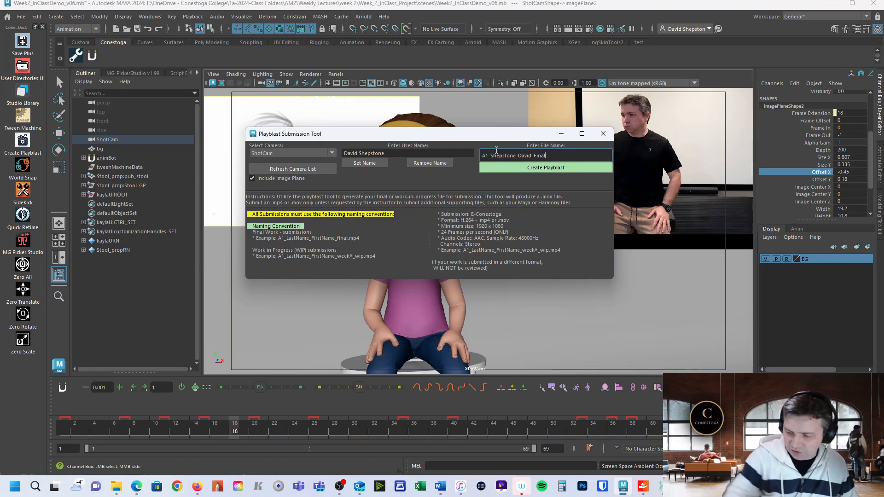
{"action": "left_click", "coordinate": [530, 170]}
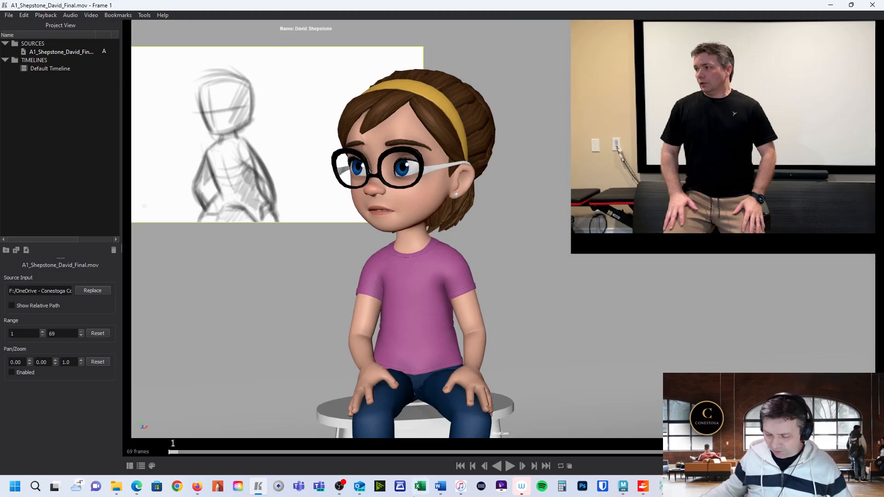
Play the finished playblast, pause it, and check its resolution, codec and frame rate in Media Information.
{"action": "left_click", "coordinate": [509, 466]}
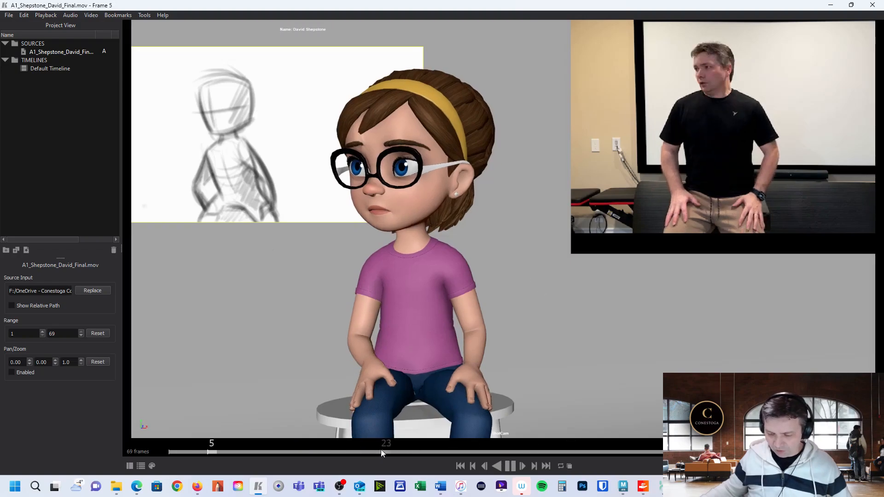
{"action": "key", "text": "space"}
{"action": "left_click", "coordinate": [144, 15]}
{"action": "left_click", "coordinate": [174, 113]}
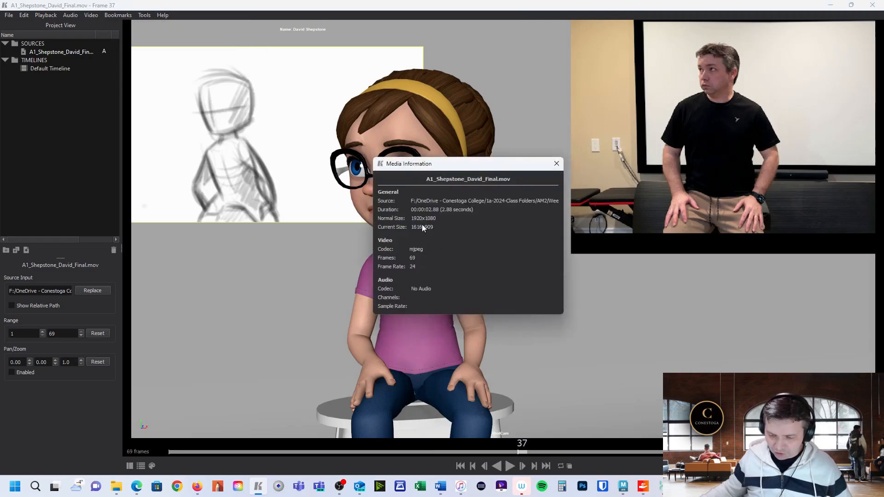
{"action": "left_click_drag", "start_coordinate": [516, 165], "coordinate": [485, 167]}
{"action": "left_click", "coordinate": [525, 165]}
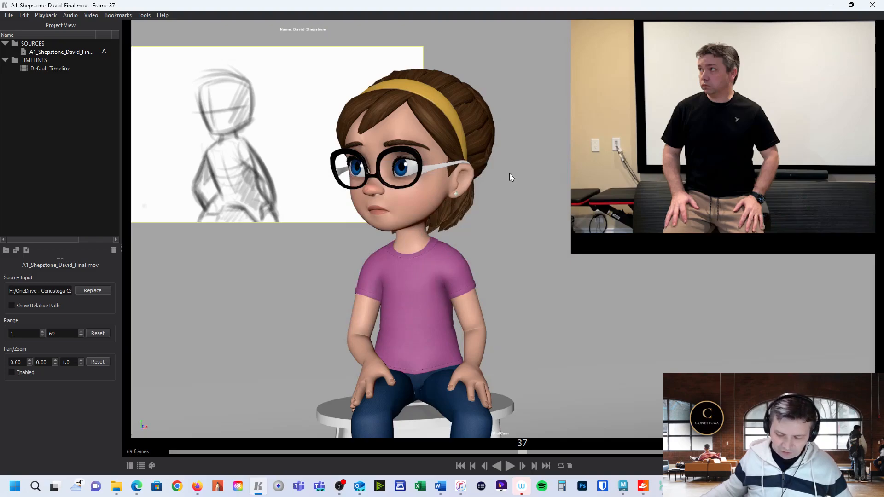
Close the playblast movie player and the Playblast Submission Tool to return to the Maya scene.
{"action": "left_click", "coordinate": [851, 5]}
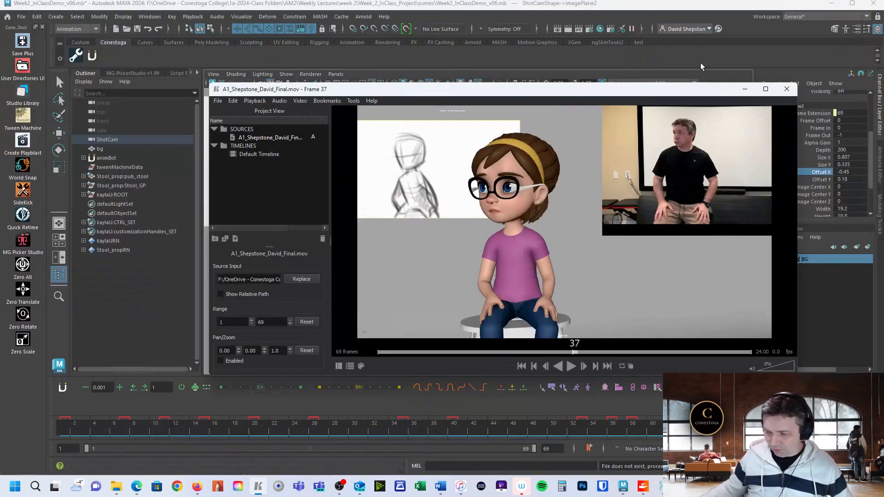
{"action": "left_click_drag", "start_coordinate": [690, 94], "coordinate": [615, 75]}
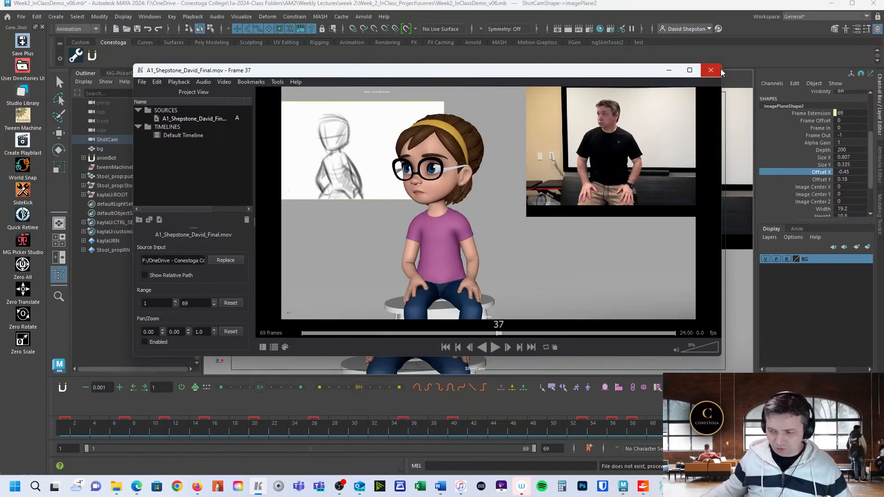
{"action": "left_click", "coordinate": [709, 72]}
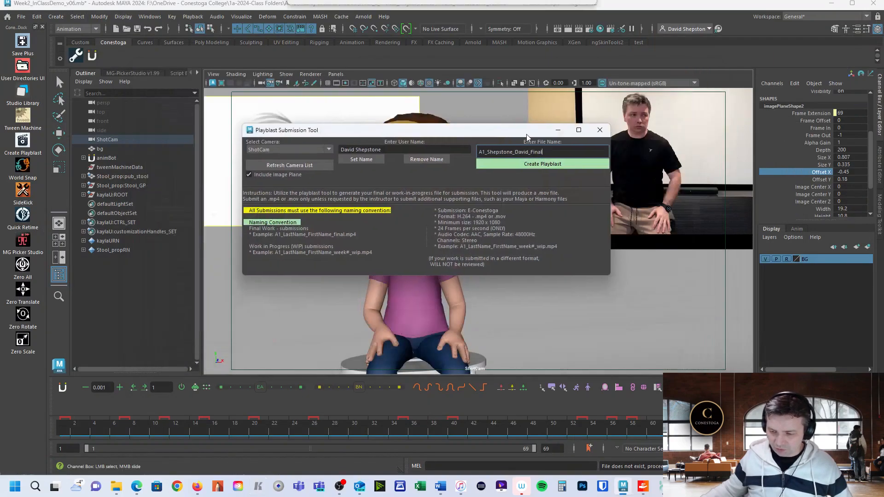
{"action": "left_click", "coordinate": [599, 129]}
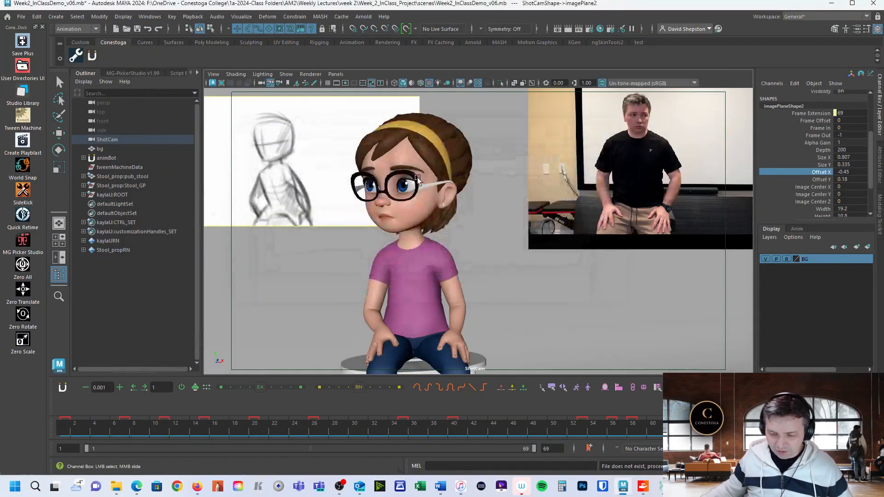